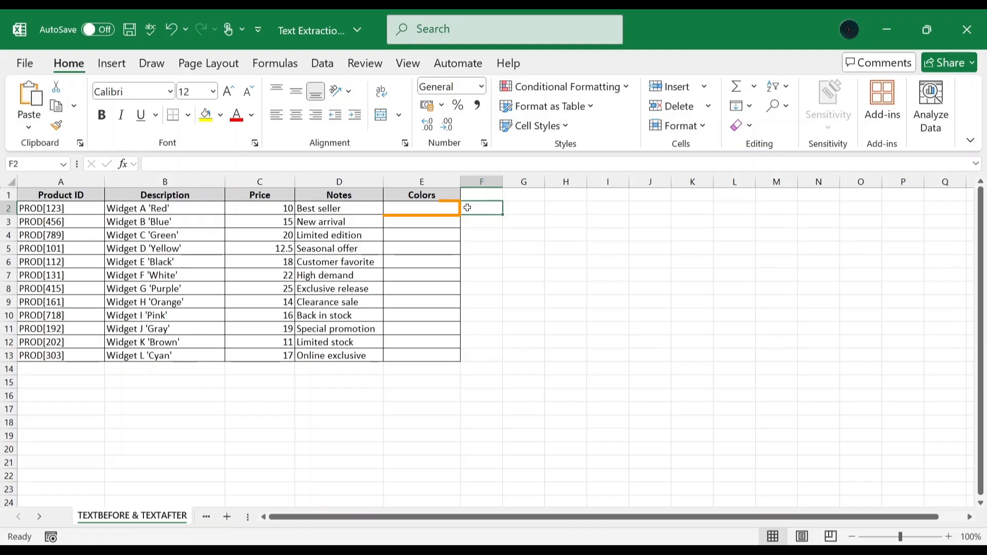
Extract the quoted color into E2 with =TEXTBEFORE(TEXTAFTER(B2,"'"),"'") and fill the formula down to E13
{"action": "double_click", "coordinate": [424, 207]}
{"action": "left_click", "coordinate": [425, 164]}
{"action": "type", "text": "=TEXTBEFORE(TEXTAFTER(B2,\"'\"),\"'\")"}
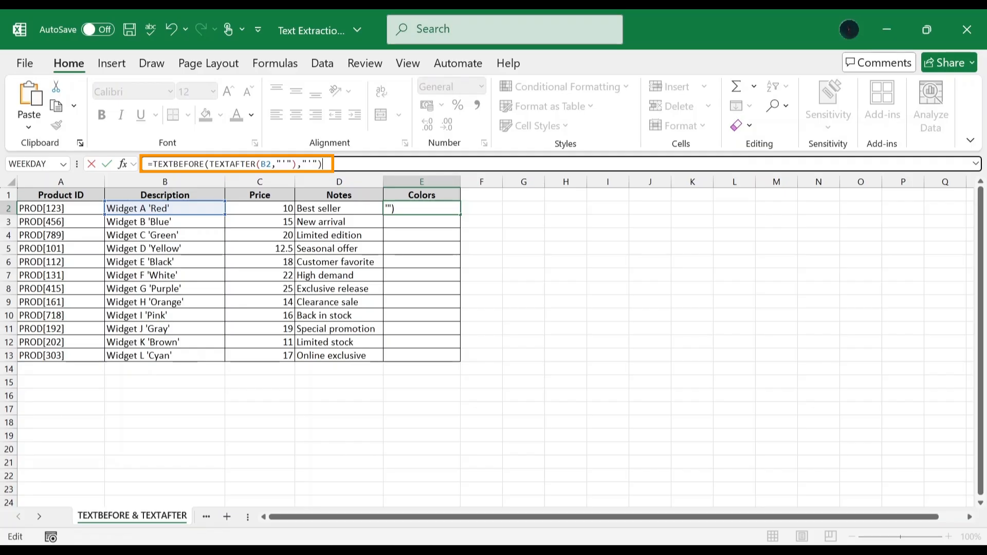
{"action": "key", "text": "Return"}
{"action": "left_click", "coordinate": [455, 209]}
{"action": "left_click_drag", "start_coordinate": [461, 215], "coordinate": [460, 363]}
{"action": "left_click", "coordinate": [487, 211]}
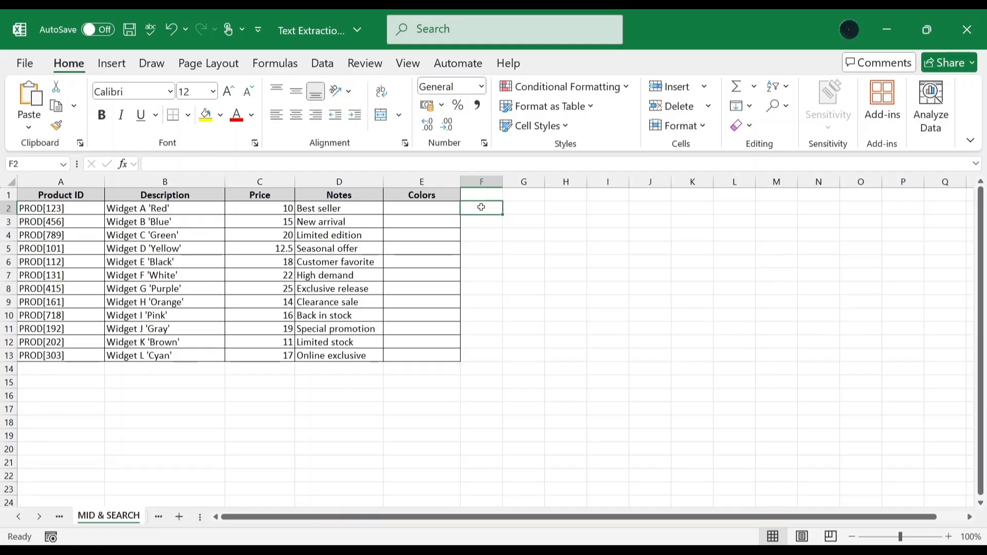
Enter =MID(B2, SEARCH("'", B2) +1, SEARCH("'", B2, SEARCH("'",B2) +1) - SEARCH("'", B2) -1) in E2 and fill it down to E13
{"action": "left_click", "coordinate": [425, 211]}
{"action": "key", "text": "F2"}
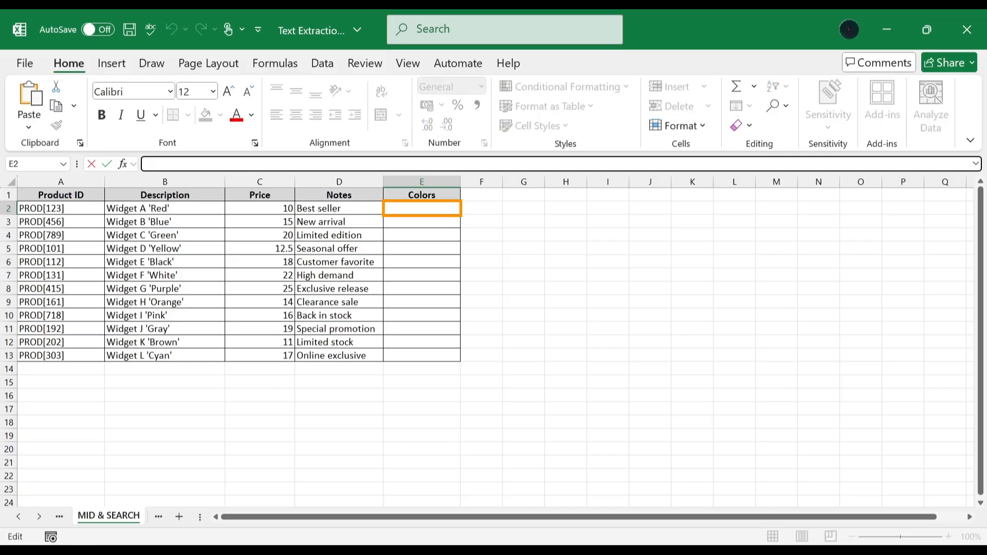
{"action": "type", "text": "=MID(B2, SEARCH(\"'\", B2) +1, SEARCH(\"'\", B2, SEARCH(\"'\",B2) +1) - SEARCH(\"'\", B2) -1)"}
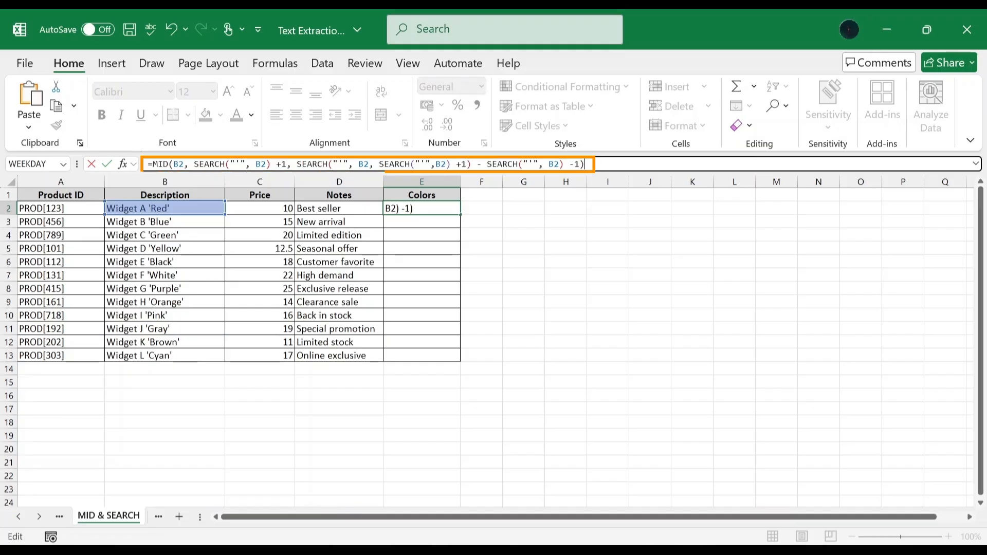
{"action": "key", "text": "Return"}
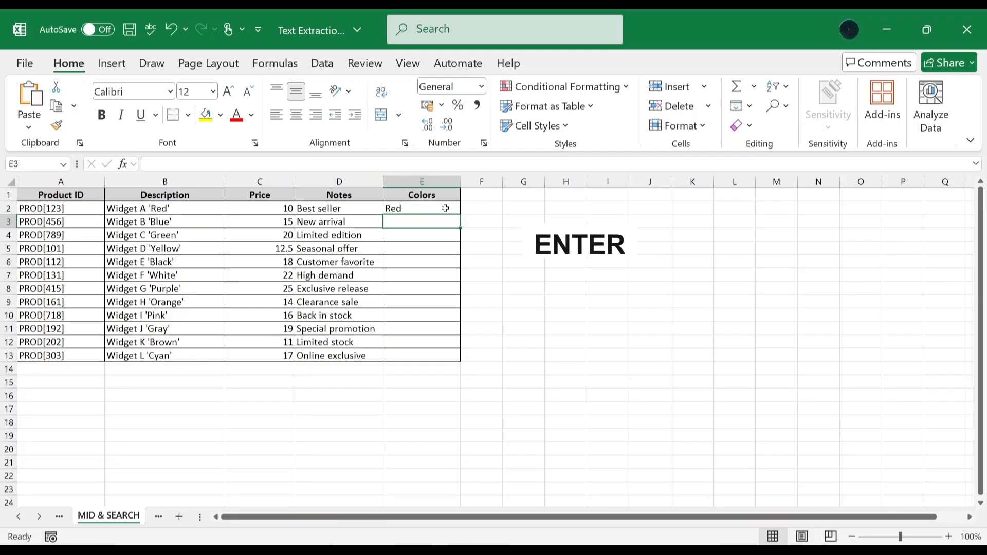
{"action": "left_click", "coordinate": [452, 209]}
{"action": "double_click", "coordinate": [461, 212]}
{"action": "left_click", "coordinate": [479, 207]}
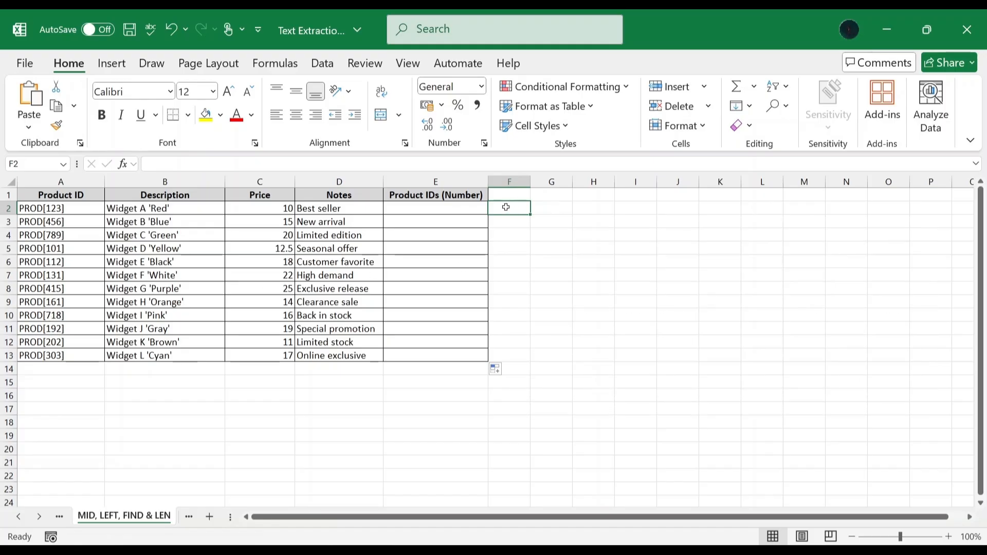
Extract the bracketed product number into E2 with =MID(LEFT(A2,FIND("]",A2)-1),FIND("[",A2)+1,LEN(A2)) and fill the formula down to E13
{"action": "left_click", "coordinate": [463, 208]}
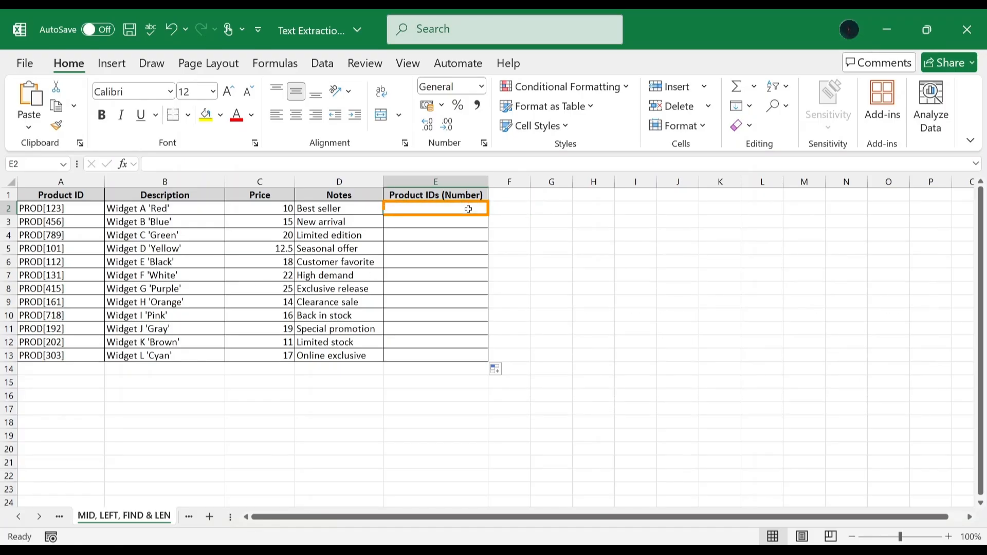
{"action": "left_click", "coordinate": [150, 164]}
{"action": "type", "text": "=MID(LEFT(A2,FIND(\"]\",A2)-1),FIND(\"[\",A2)+1,LEN(A2))"}
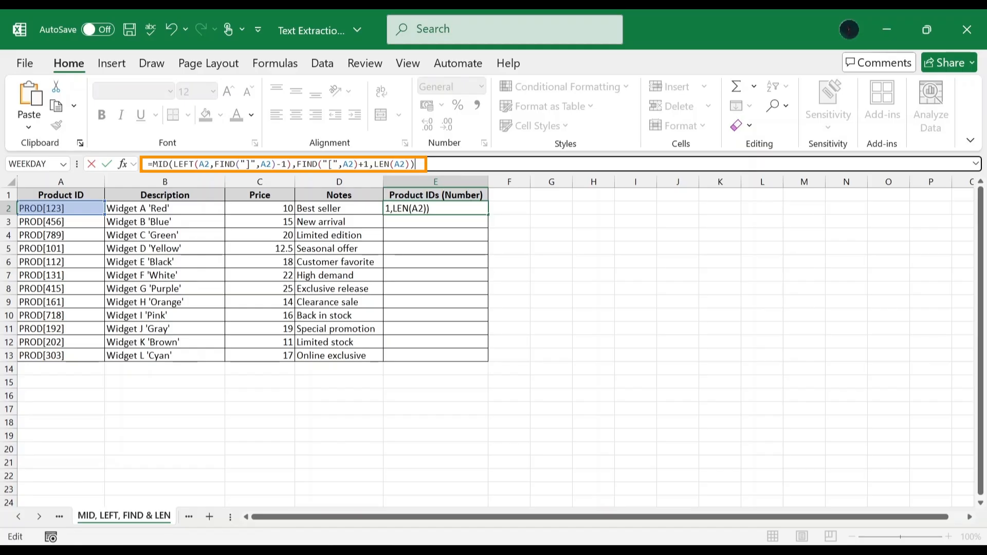
{"action": "key", "text": "Return"}
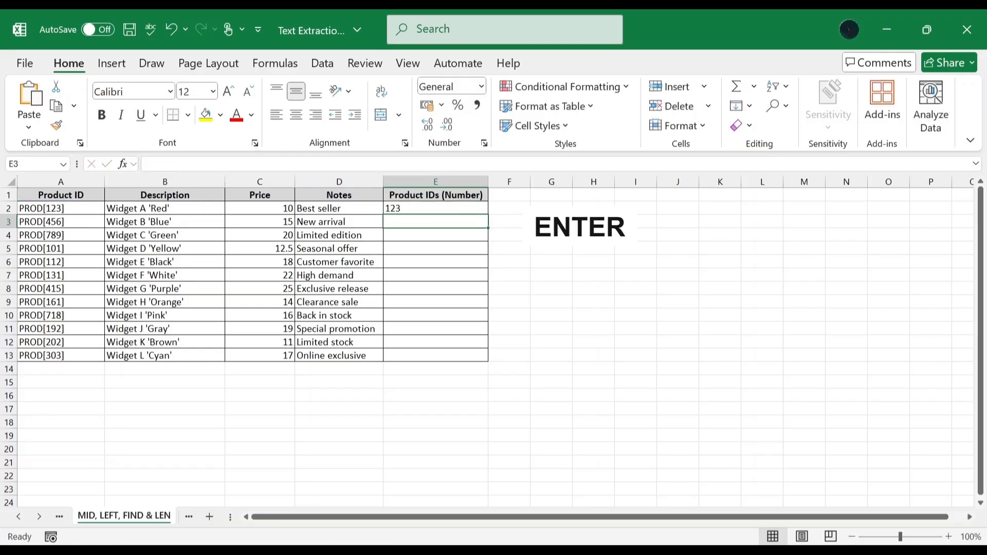
{"action": "left_click", "coordinate": [484, 208]}
{"action": "left_click_drag", "start_coordinate": [488, 215], "coordinate": [489, 362]}
{"action": "left_click", "coordinate": [511, 206]}
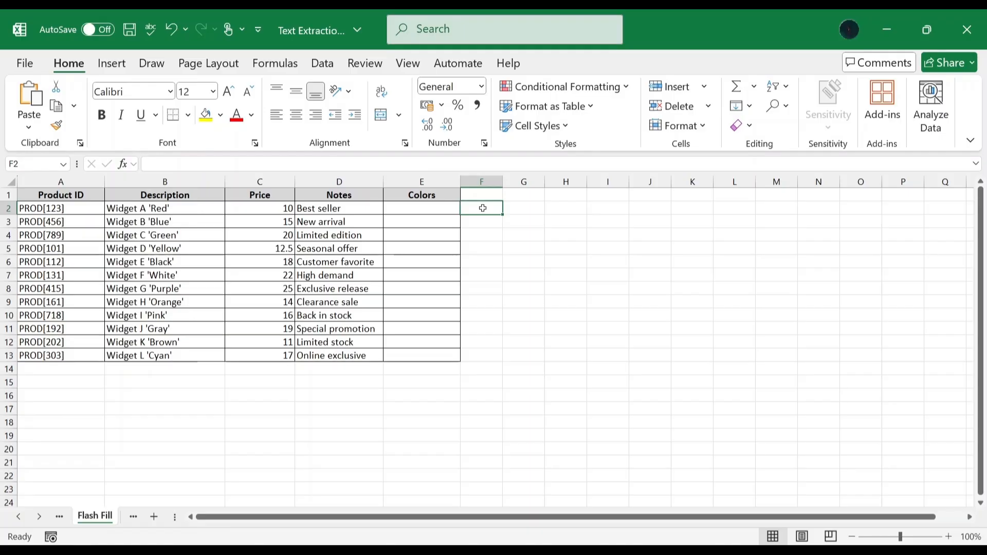
Enter Red in E2 as the example color and use Flash Fill for the rest of the Colors column
{"action": "left_click", "coordinate": [439, 208]}
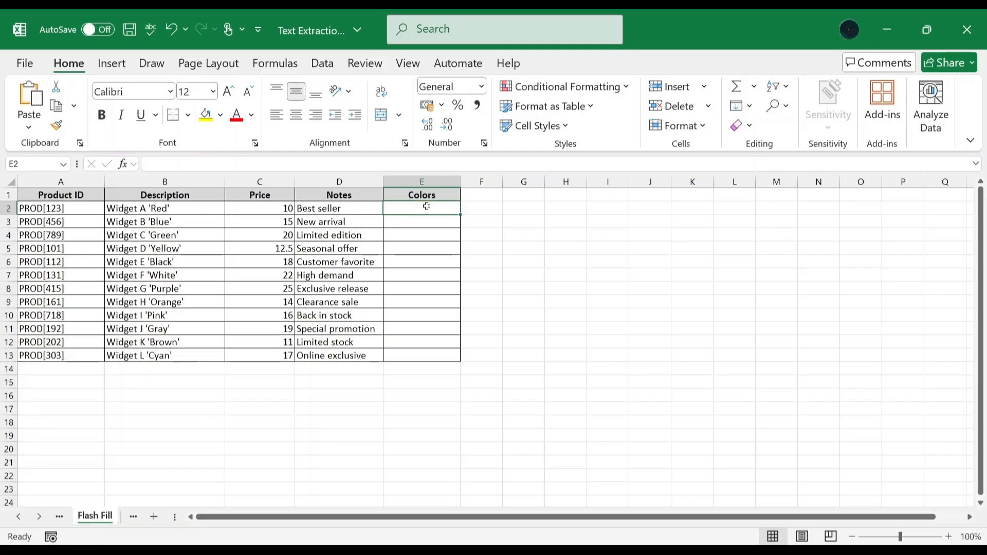
{"action": "type", "text": "Red"}
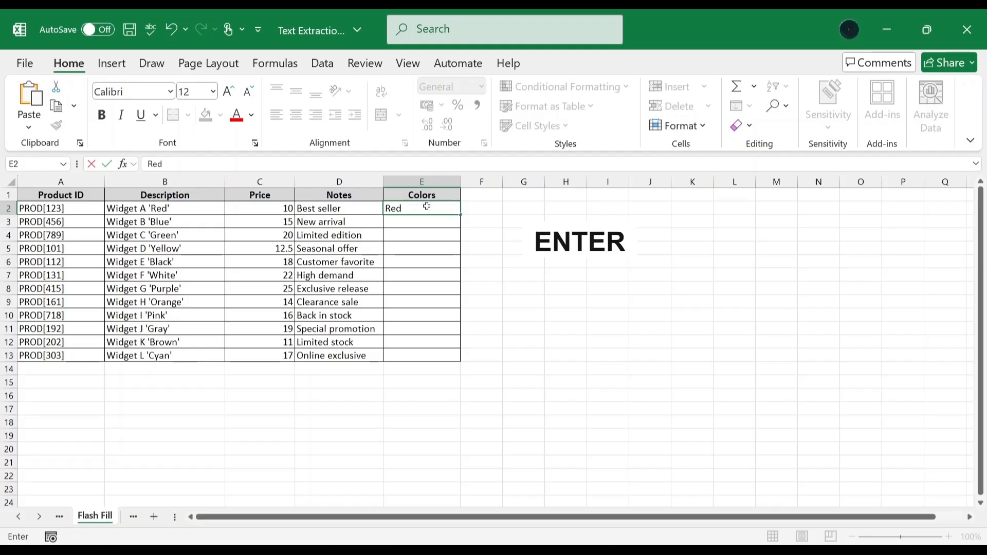
{"action": "key", "text": "Return"}
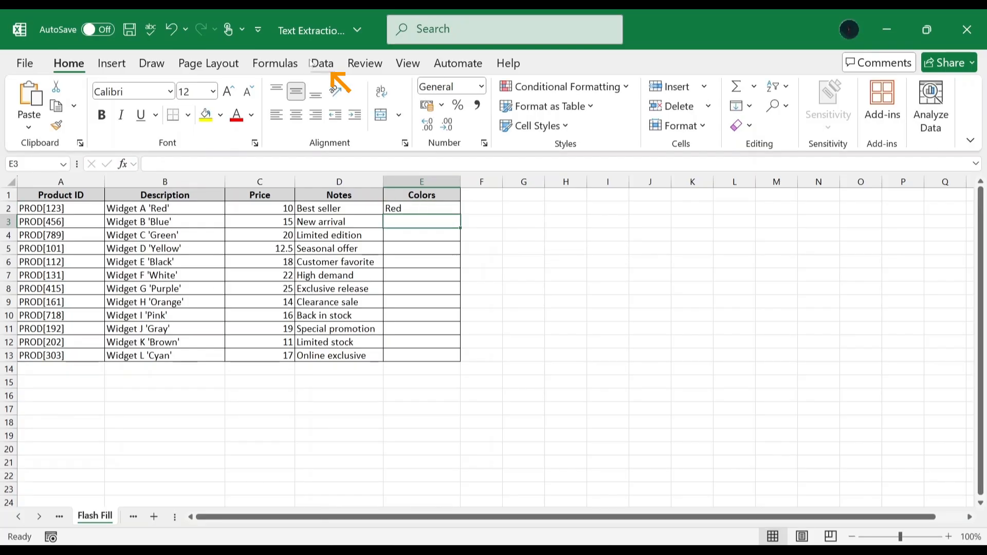
{"action": "left_click", "coordinate": [324, 63]}
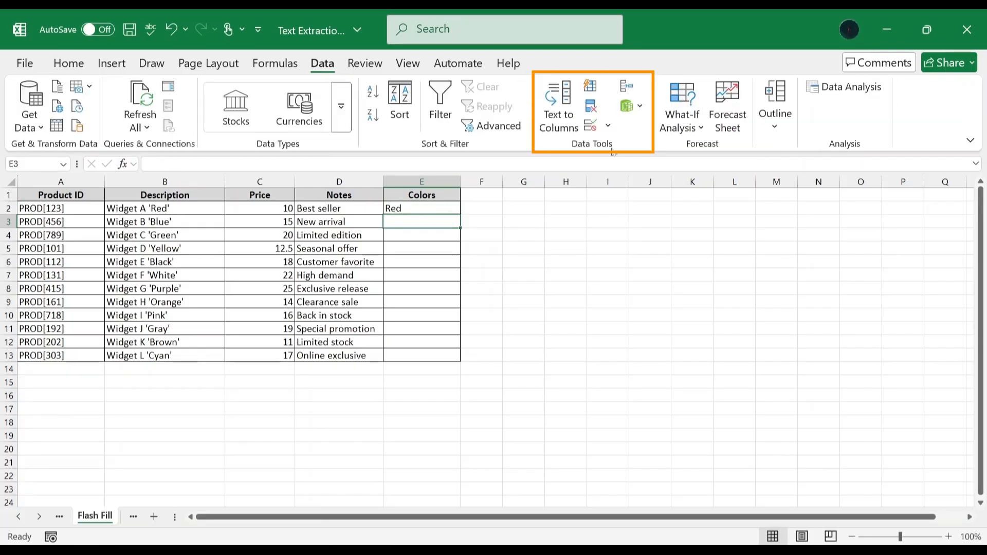
{"action": "left_click", "coordinate": [596, 91]}
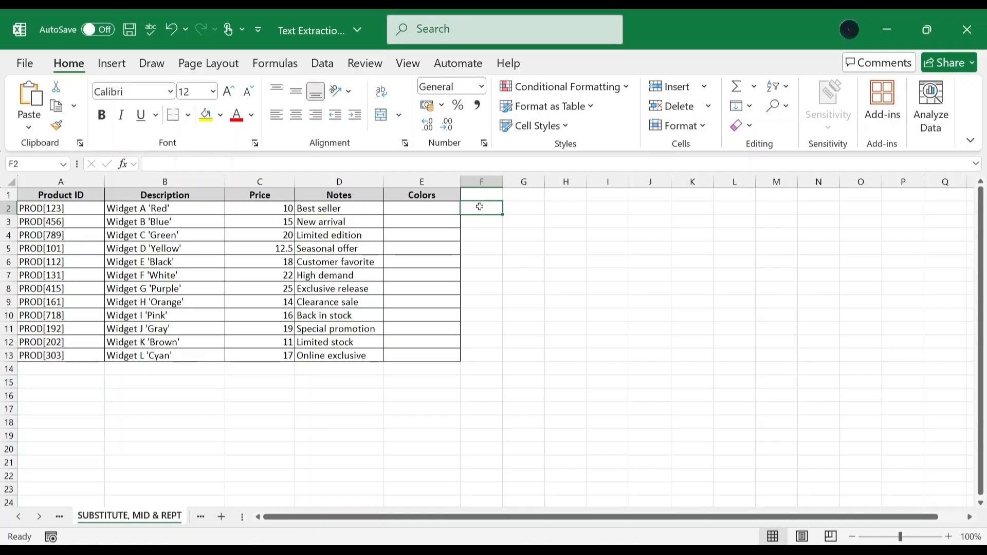
Enter =SUBSTITUTE(MID(SUBSTITUTE("'" & B2&REPT(" ",6),"'",REPT(",",255)),2*255,255),",","") in E2 and fill it down to E13
{"action": "left_click", "coordinate": [444, 208]}
{"action": "left_click", "coordinate": [425, 163]}
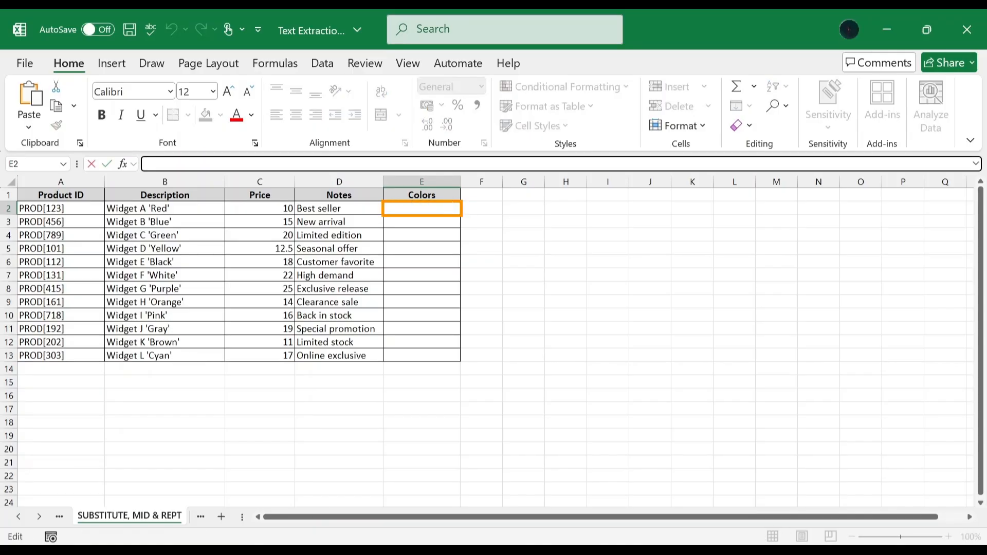
{"action": "type", "text": "=SUBSTITUTE(MID(SUBSTITUTE(\"'\" & B2&REPT(\" \",6),\"'\",REPT(\",\",255)),2*255,255),\",\",\"\")"}
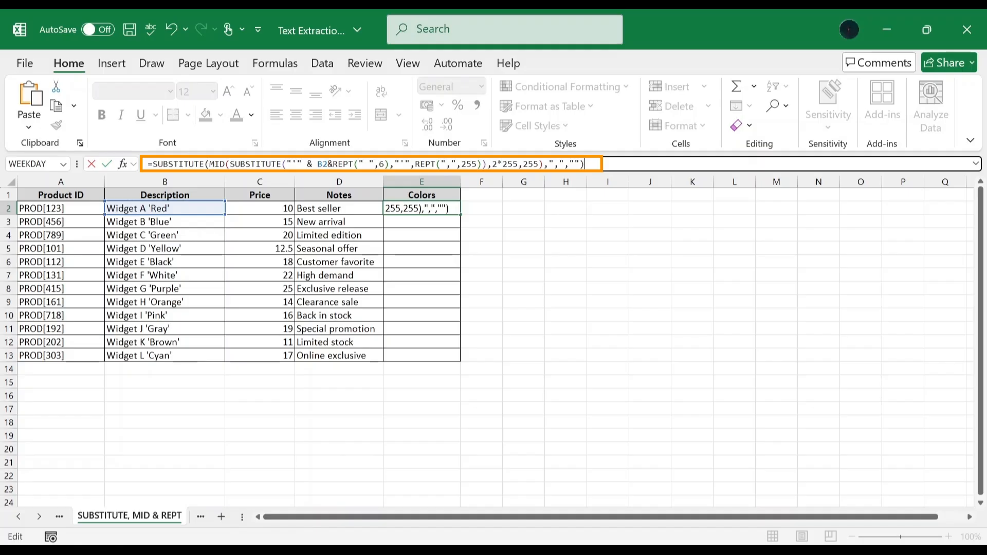
{"action": "key", "text": "Return"}
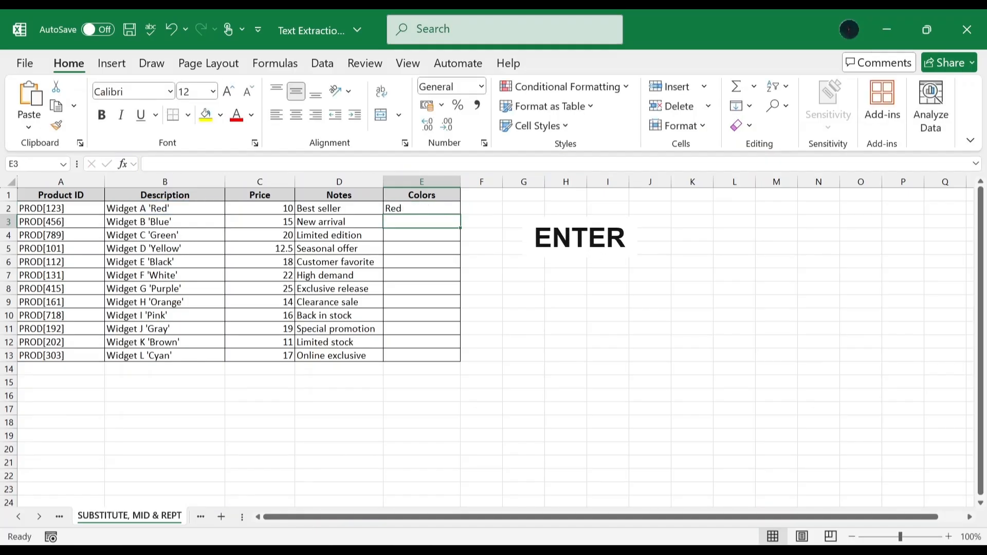
{"action": "left_click", "coordinate": [442, 208]}
{"action": "left_click_drag", "start_coordinate": [461, 214], "coordinate": [440, 365]}
{"action": "left_click", "coordinate": [484, 207]}
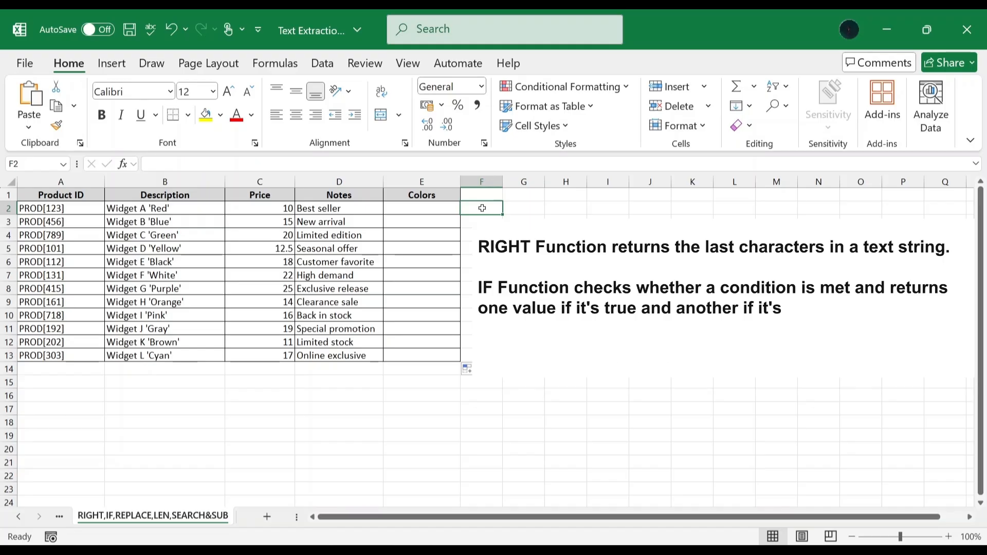
Enter =RIGHT(IF(RIGHT(B2)="'",REPLACE(B2,LEN(B2),1,""),B2),LEN(B2)-SEARCH("@",SUBSTITUTE(B2,"'","@",LEN(B2)-LEN(SUBSTITUTE(B2,"'",""))-(RIGHT(B2)="'")),1)-(RIGHT(B2)="'")) in E2 and fill it down to E13
{"action": "left_click", "coordinate": [422, 209]}
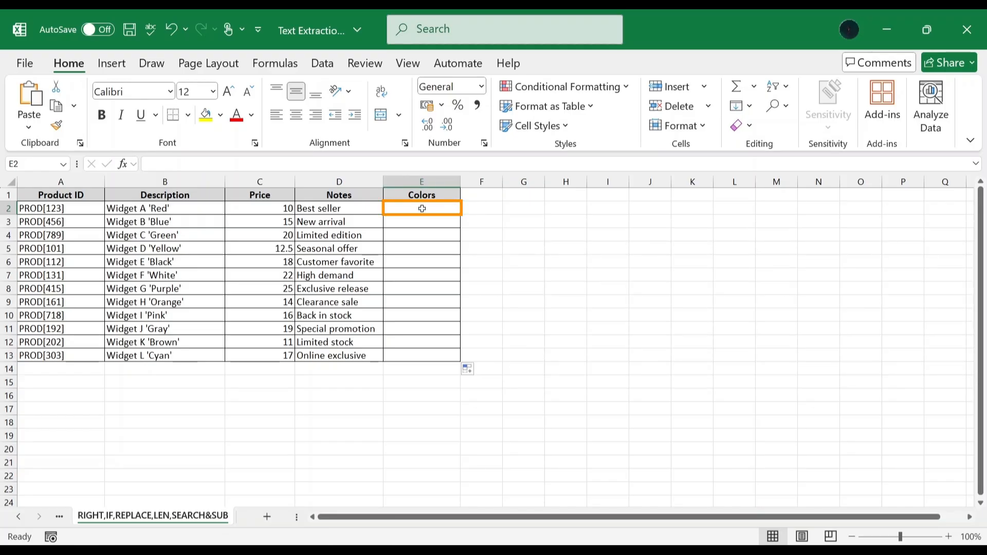
{"action": "left_click", "coordinate": [427, 163]}
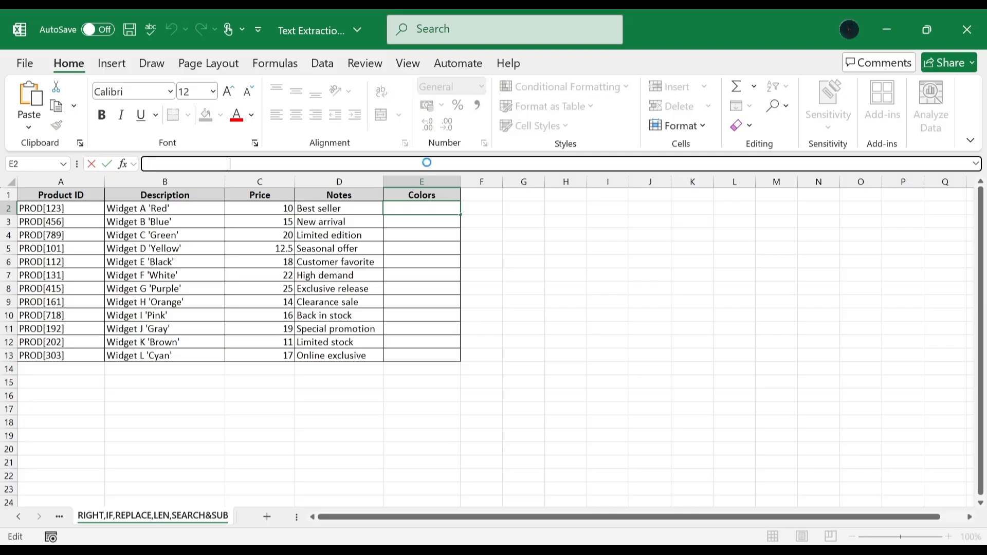
{"action": "type", "text": "=RIGHT(IF(RIGHT(B2)=\"'\",REPLACE(B2,LEN(B2),1,\"\"),B2),LEN(B2)-SEARCH(\"@\",SUBSTITUTE(B2,\"'\",\"@\",LEN(B2)-LEN(SUBSTITUTE(B2,\"'\",\"\"))-(RIGHT(B2)=\"'\")),1)-(RIGHT(B2)=\"'\"))"}
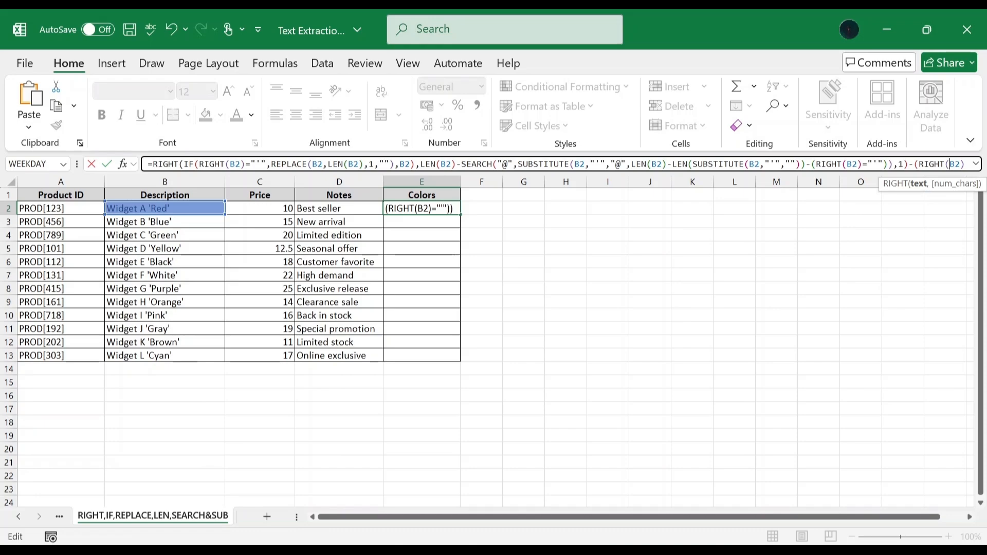
{"action": "key", "text": "Return"}
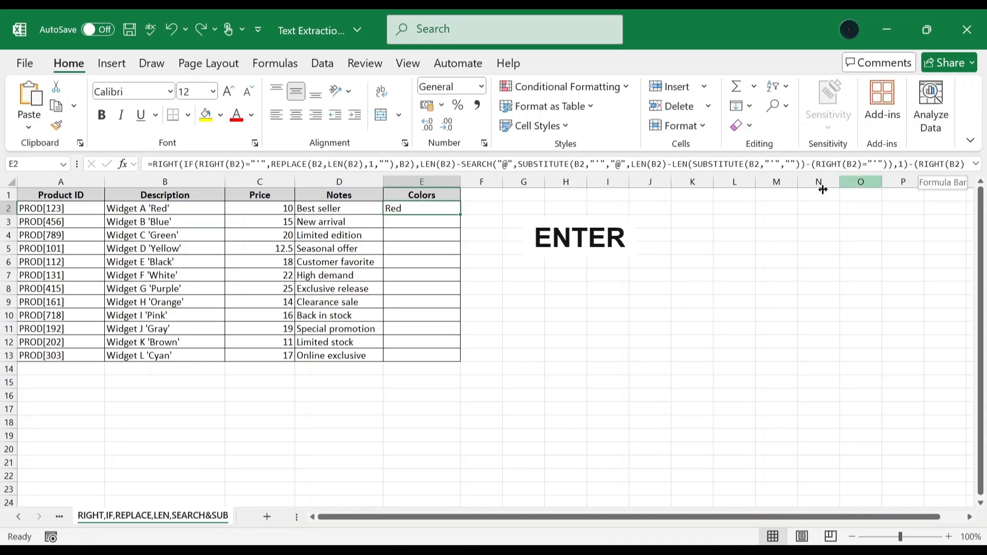
{"action": "left_click_drag", "start_coordinate": [460, 215], "coordinate": [460, 366]}
{"action": "left_click", "coordinate": [482, 206]}
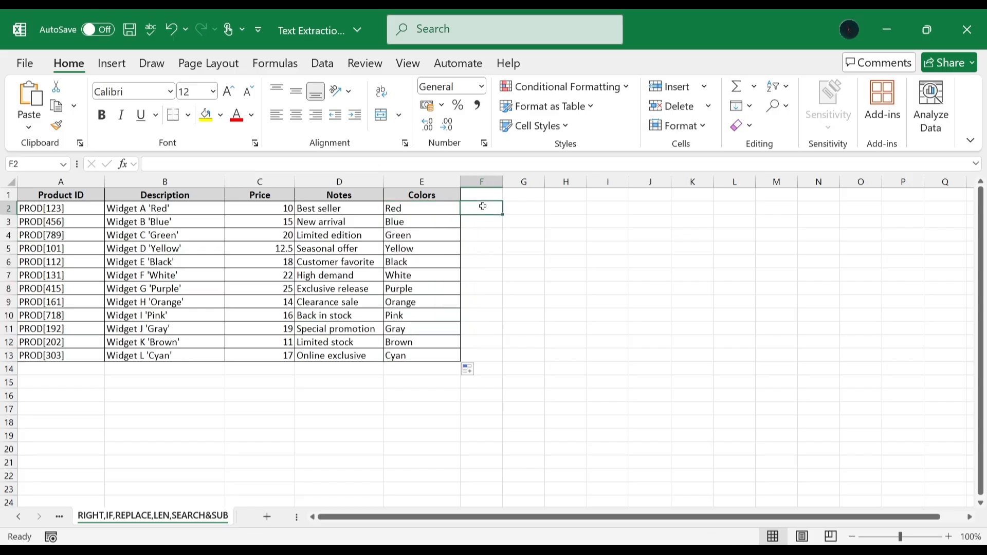